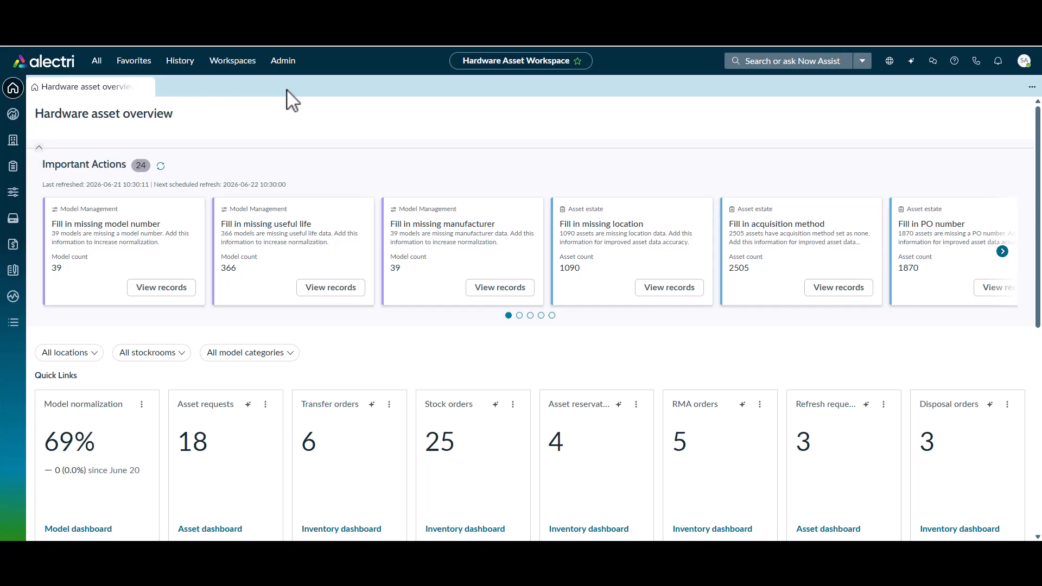
# Search the Content Library for model number 21SH008QMZ and open the matching Lenovo ThinkBook 16 record
pyautogui.click(16, 222)
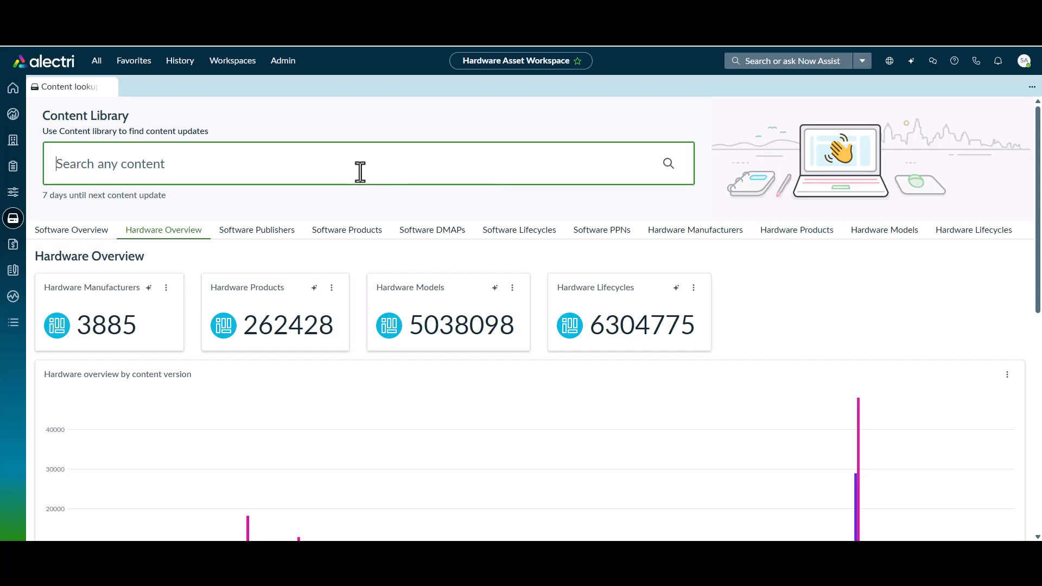
pyautogui.write('21SH008QMZ')
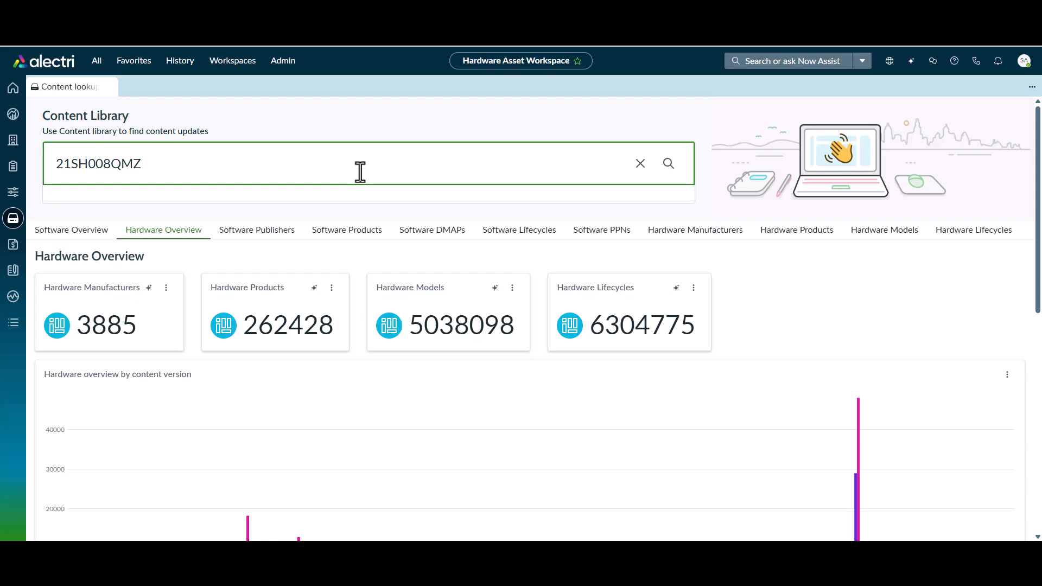
pyautogui.press('Return')
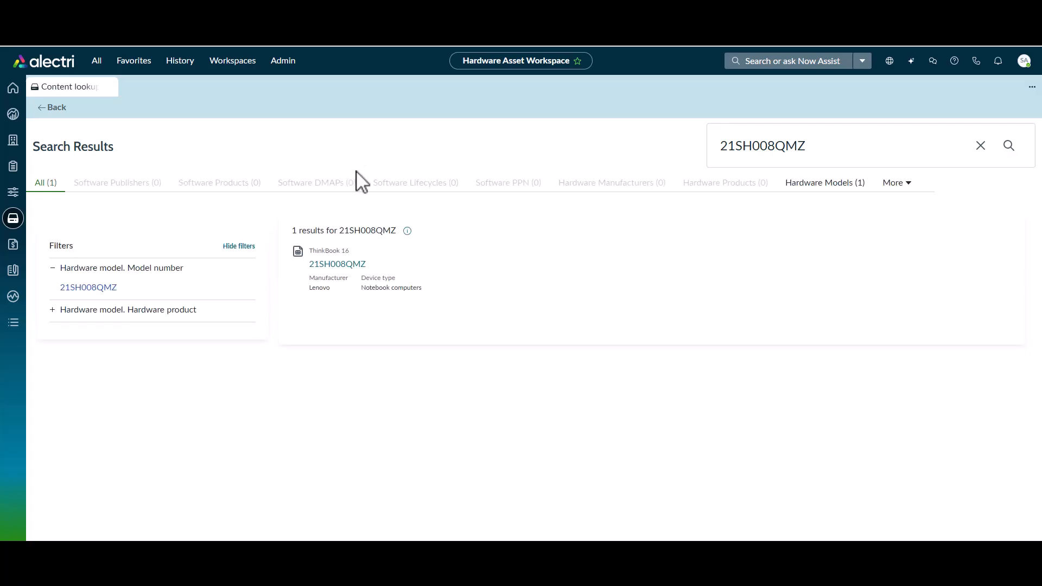
pyautogui.click(333, 264)
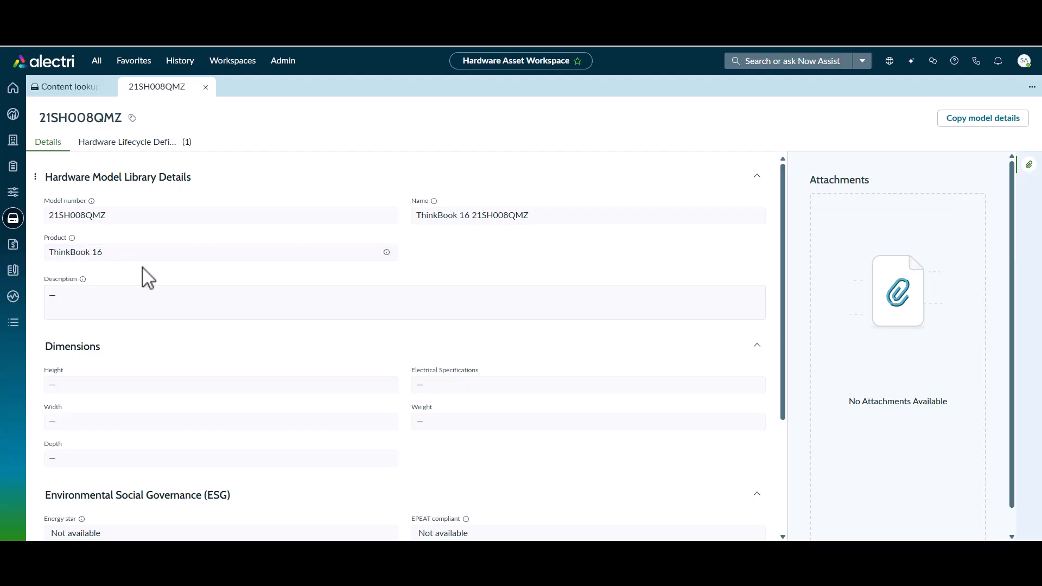
# Create a new model from the ThinkBook 16 library details, with model type Hardware Model and model category Computer
pyautogui.scroll(-3, 142, 276)
pyautogui.scroll(3, 142, 277)
pyautogui.click(960, 120)
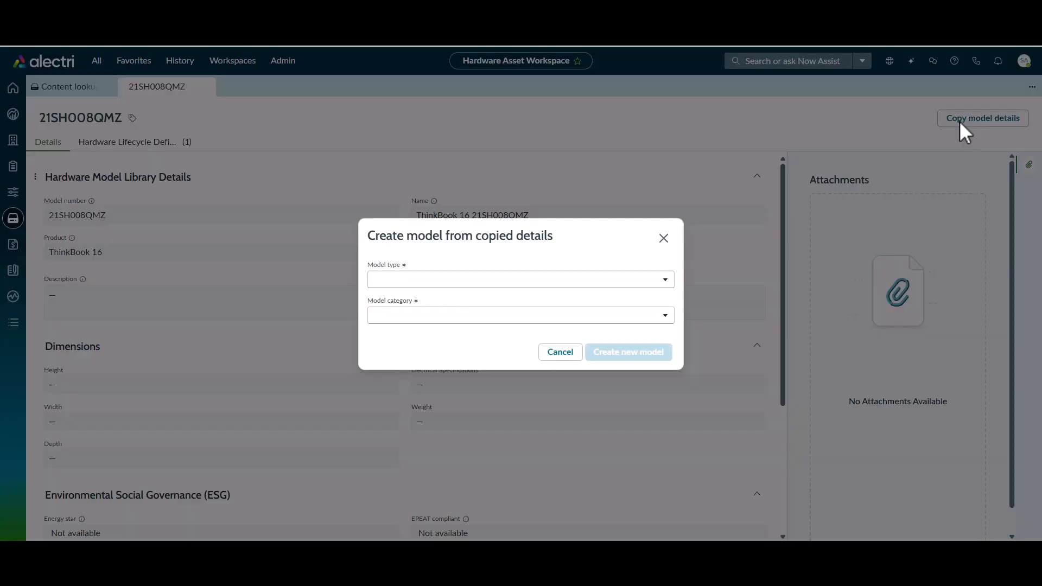
pyautogui.click(436, 286)
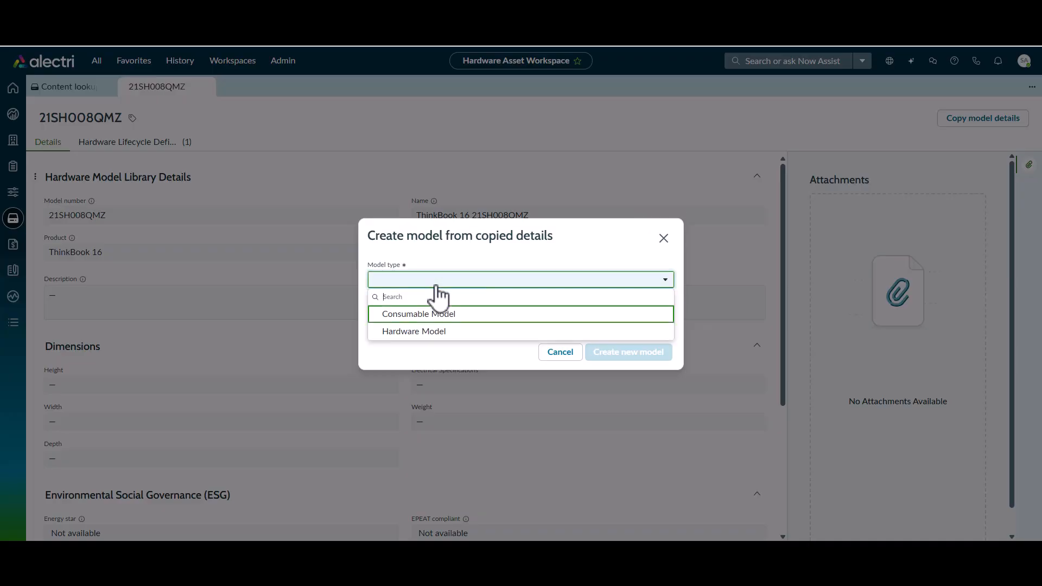
pyautogui.click(434, 332)
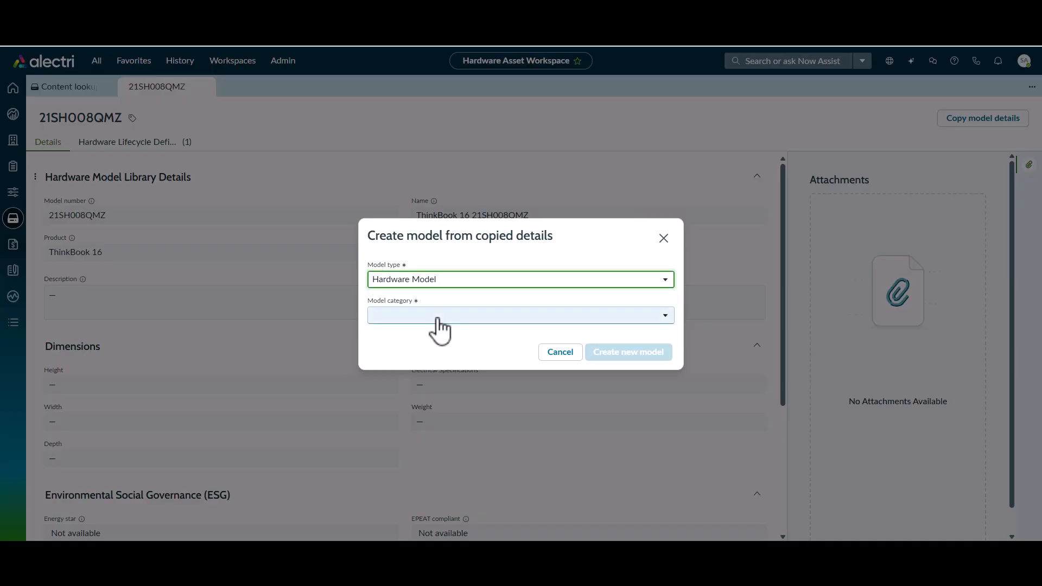
pyautogui.click(438, 316)
pyautogui.write('computer')
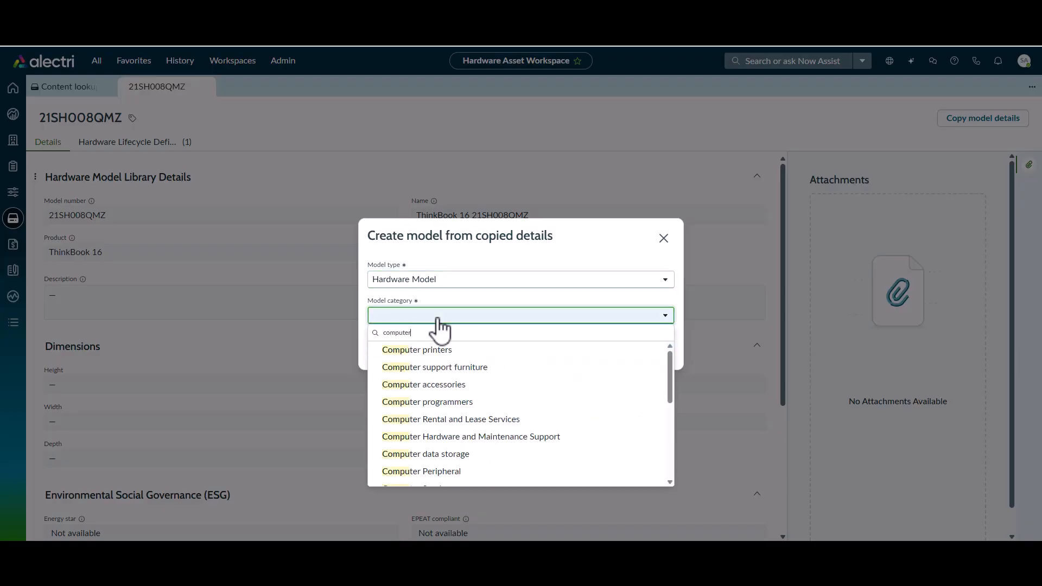
pyautogui.scroll(-1, 448, 380)
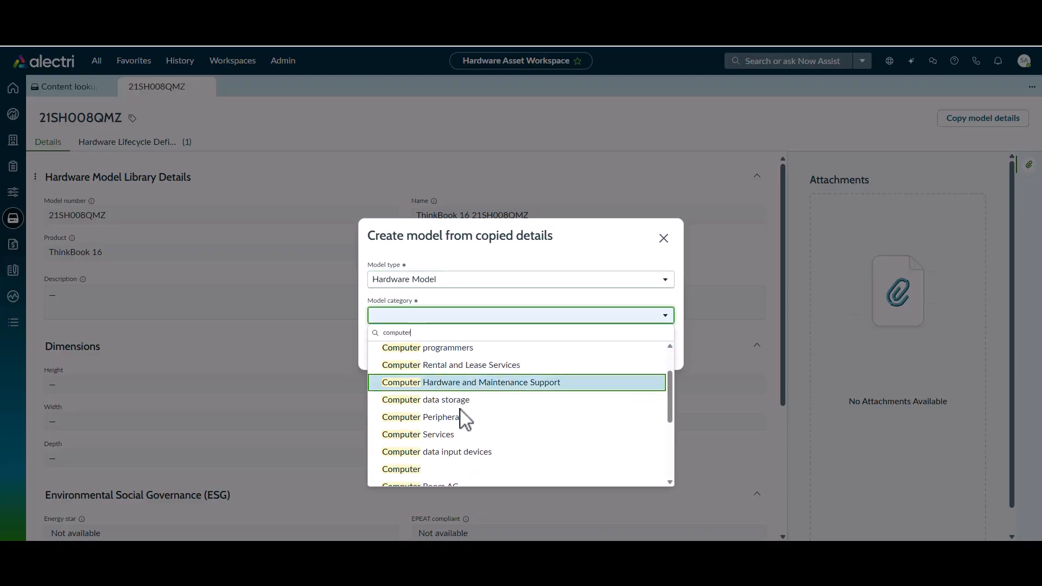
pyautogui.click(438, 470)
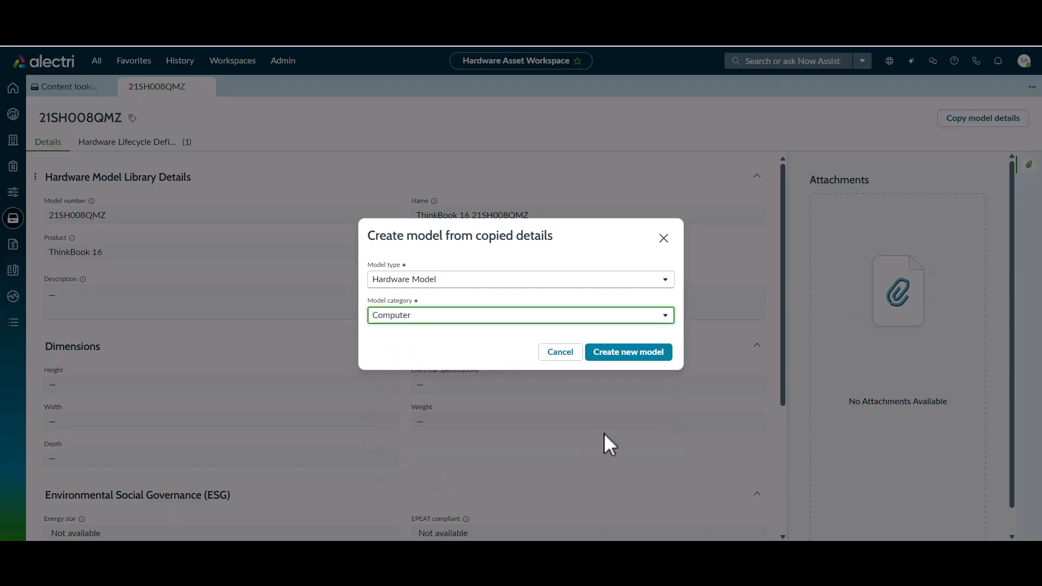
pyautogui.click(633, 361)
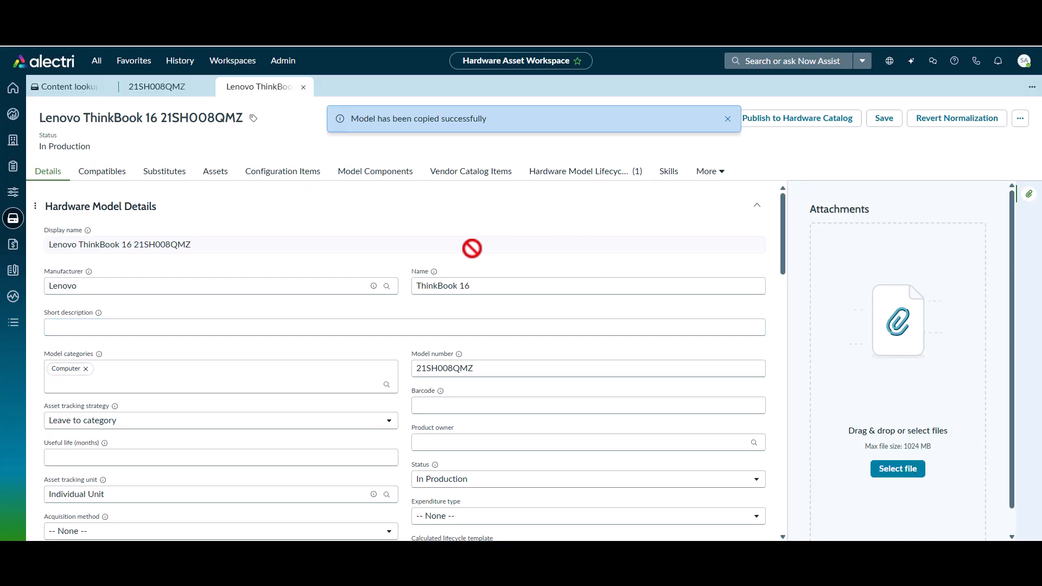
# Set the new ThinkBook model's cost to 1,600 USD and its useful life to 36 months
pyautogui.scroll(-1, 472, 248)
pyautogui.scroll(-4, 471, 248)
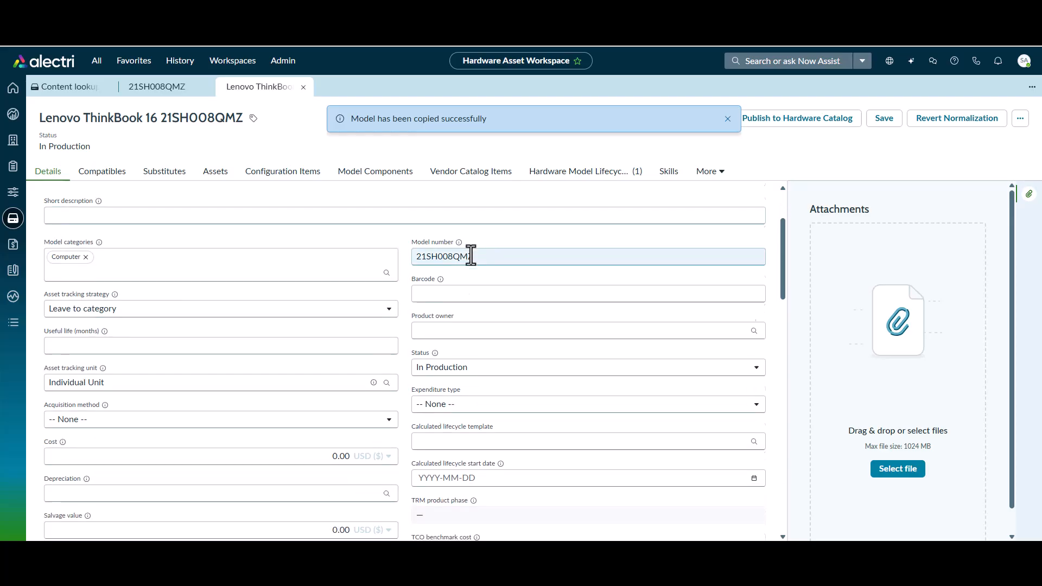
pyautogui.scroll(1, 471, 256)
pyautogui.click(351, 351)
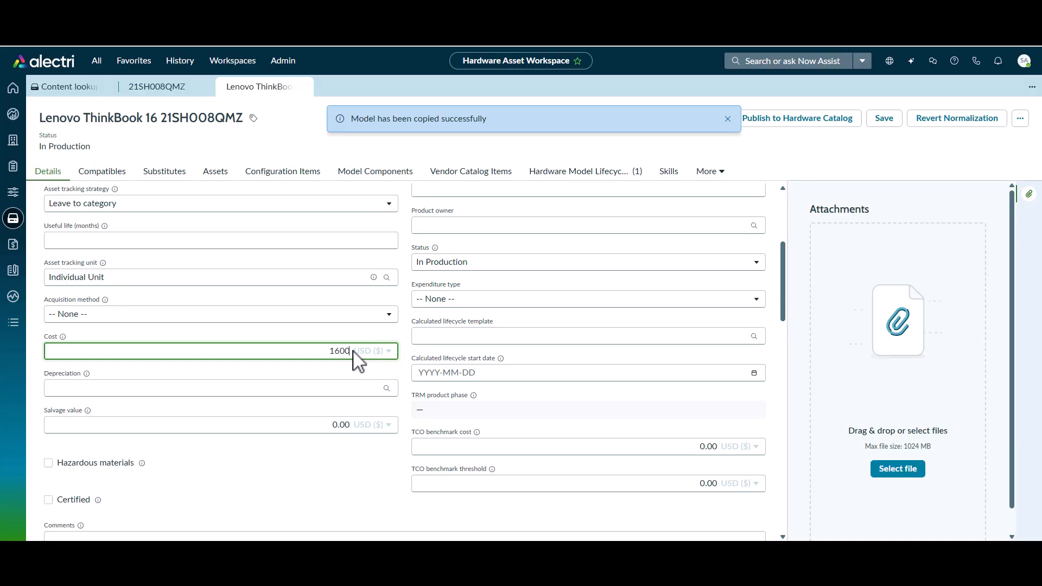
pyautogui.click(373, 236)
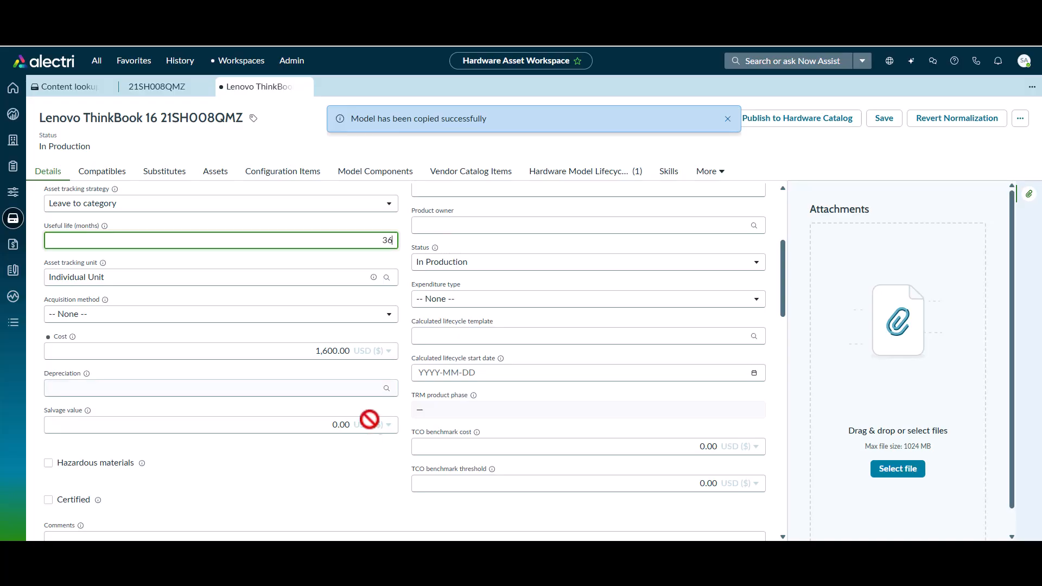
pyautogui.click(388, 485)
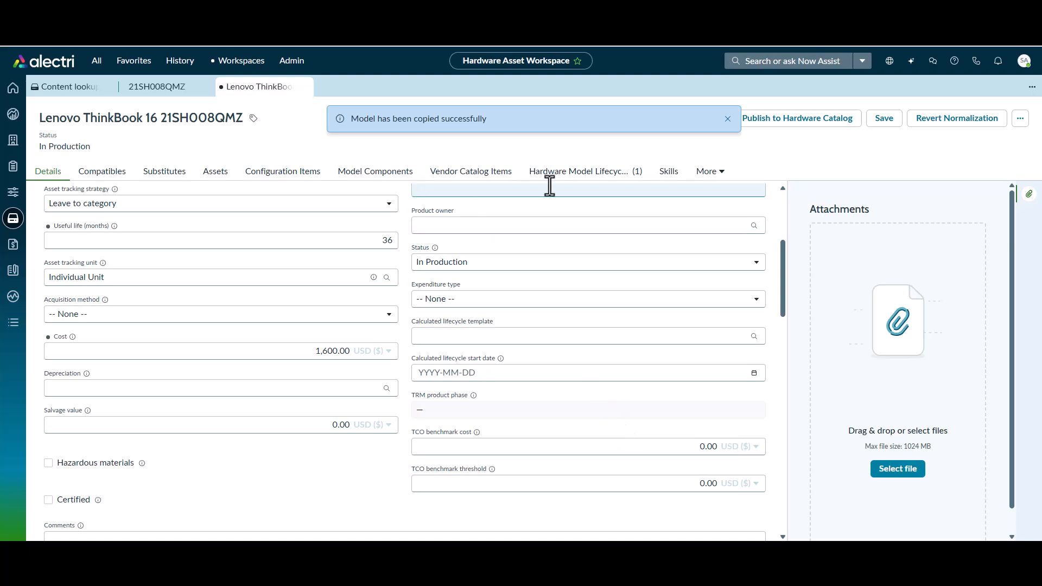
# Save the ThinkBook hardware model and review its lifecycle entries and normalization details
pyautogui.click(583, 184)
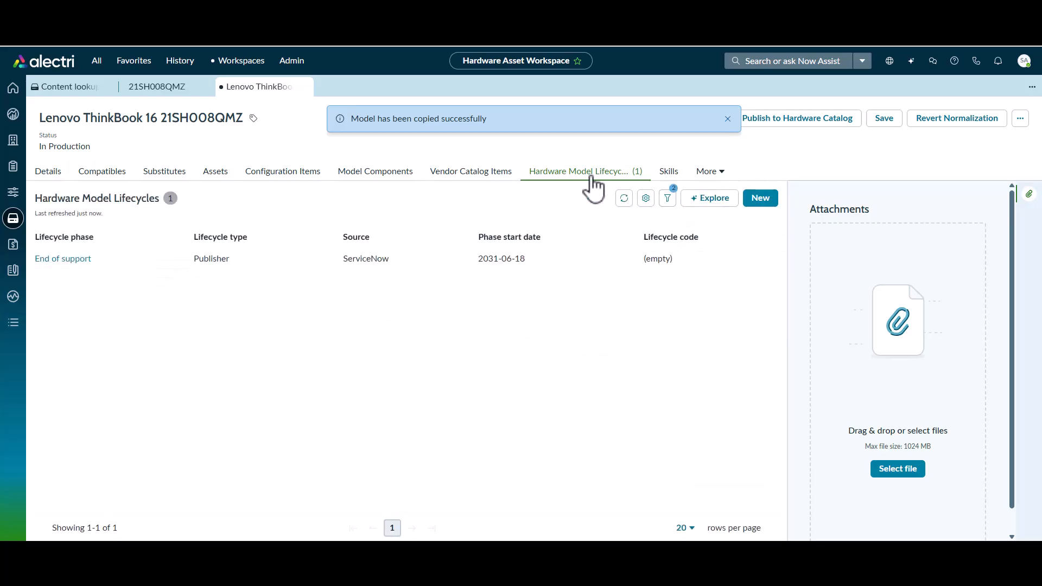
pyautogui.click(881, 124)
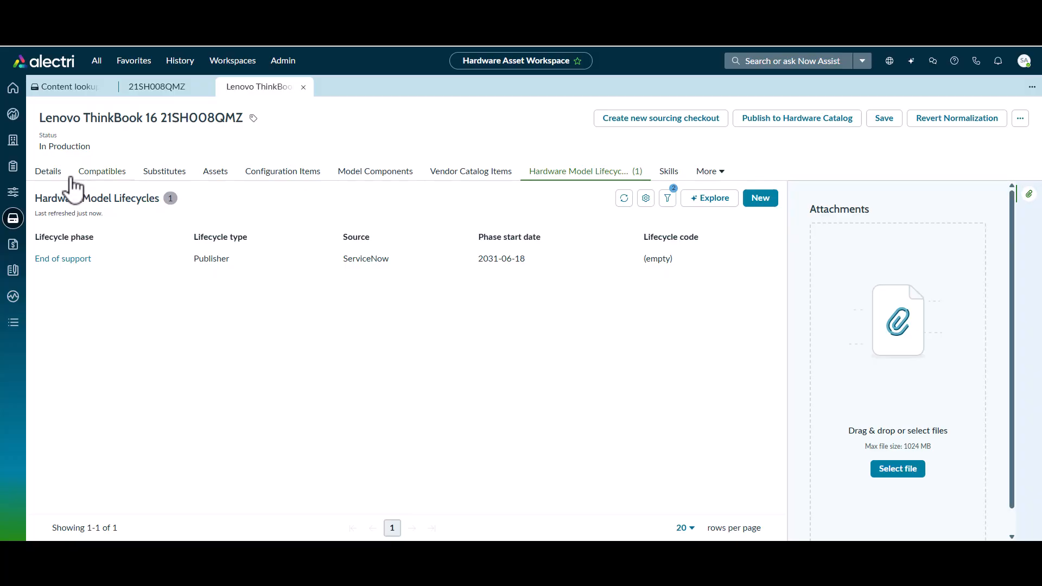
pyautogui.click(47, 173)
pyautogui.scroll(-7, 440, 286)
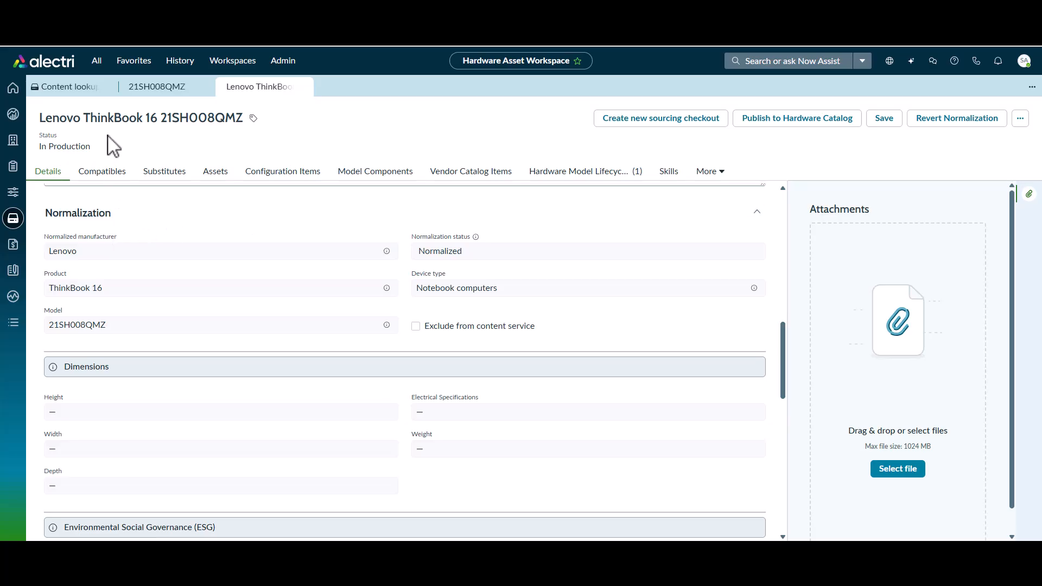
# Return to the Content Library, search for model number 920-008671 and open the matching Logitech MK540 Advanced record
pyautogui.click(88, 95)
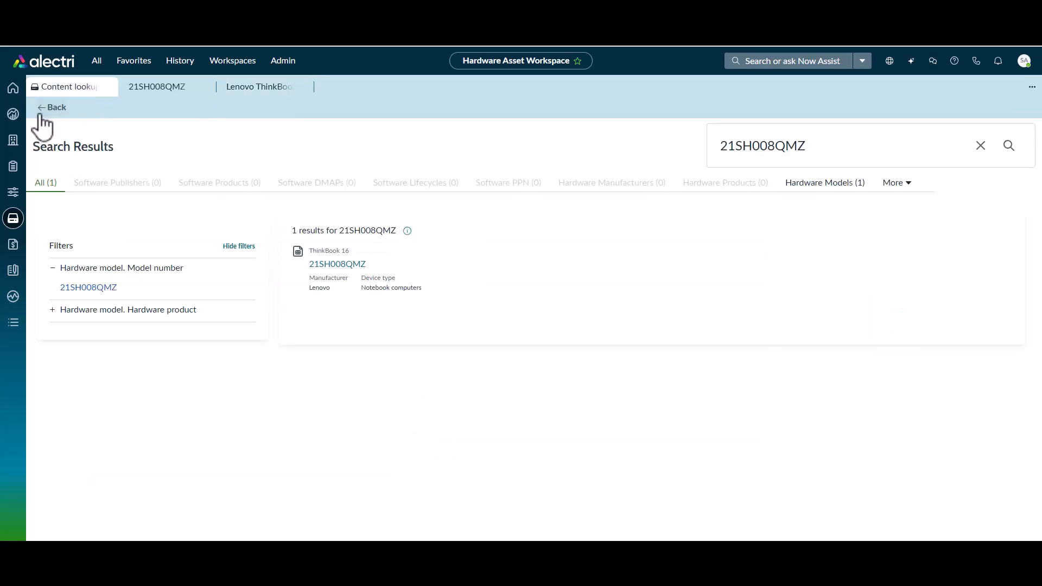
pyautogui.click(52, 107)
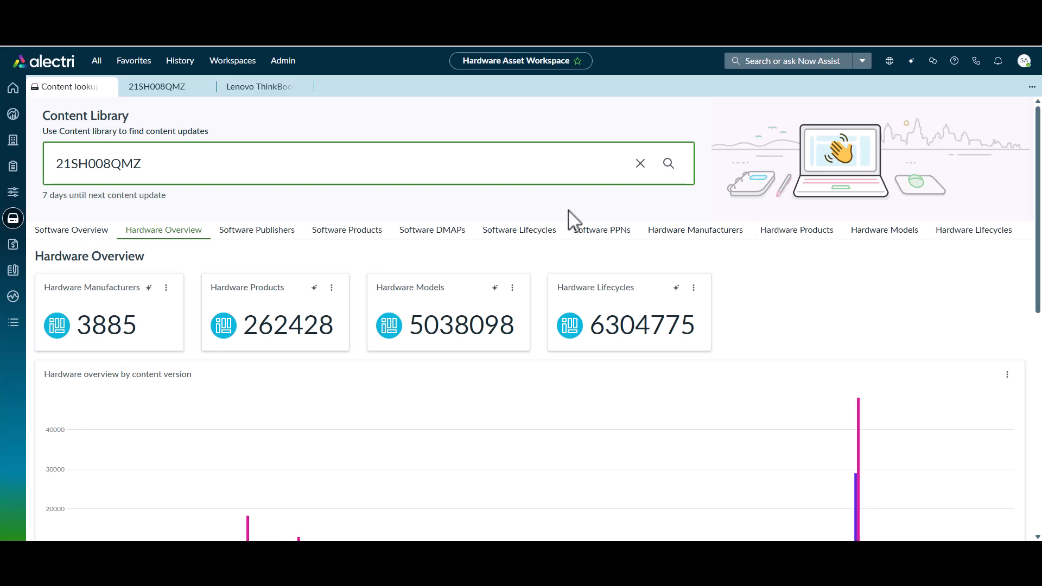
pyautogui.moveTo(156, 163); pyautogui.dragTo(59, 164)
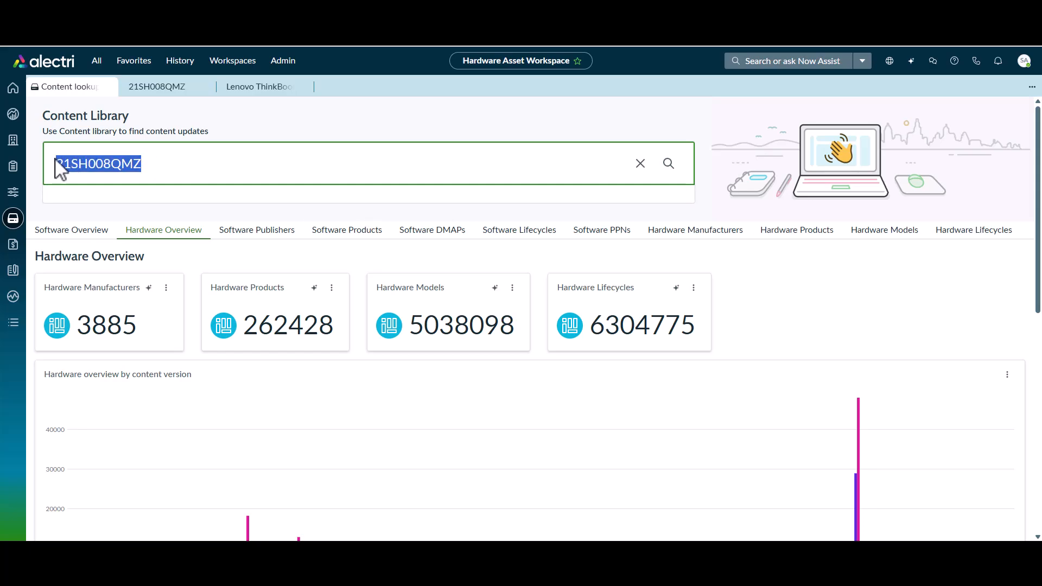
pyautogui.hotkey('ctrl', 'v')
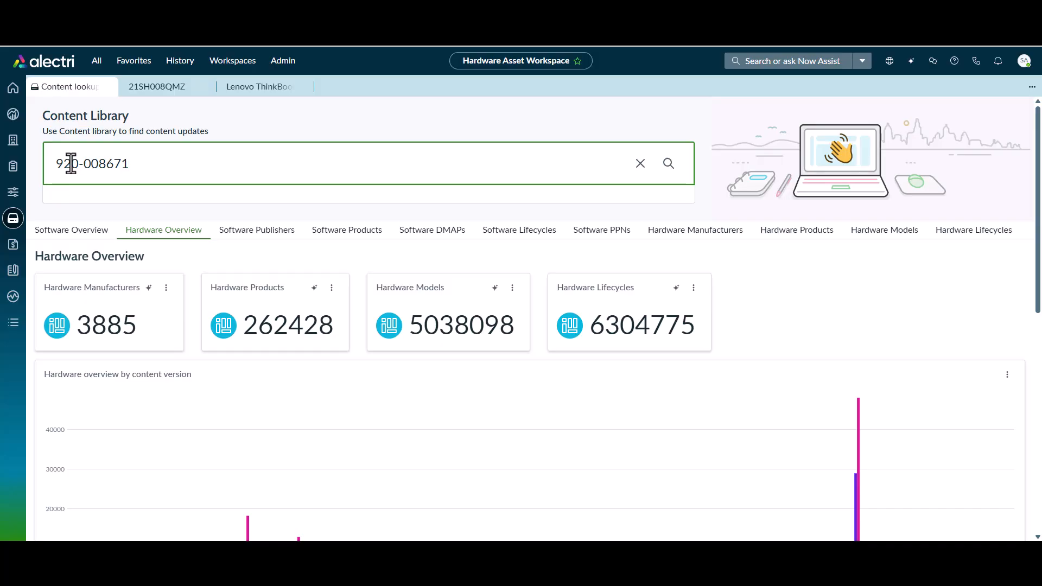
pyautogui.press('Return')
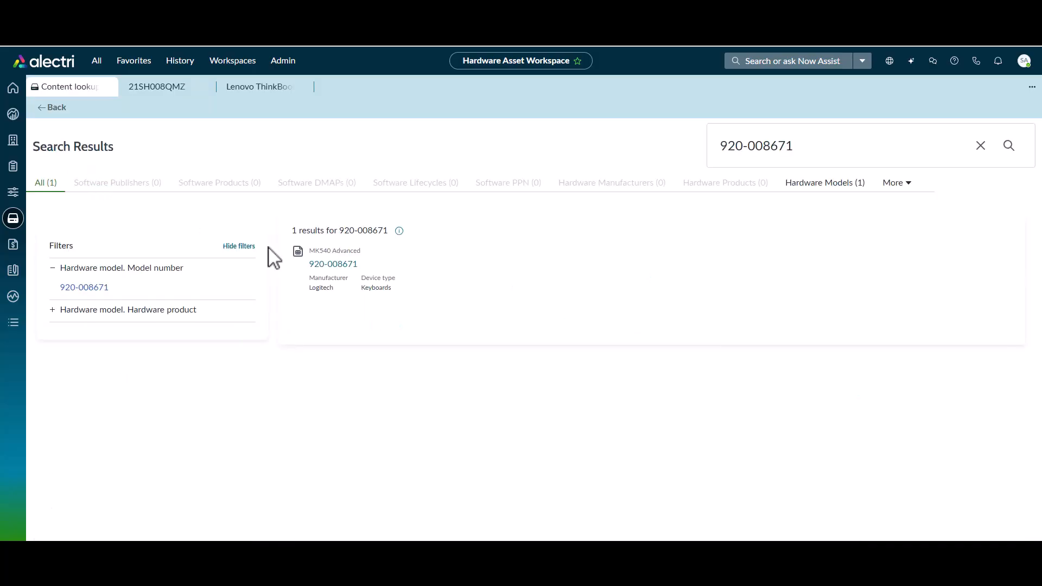
pyautogui.click(333, 264)
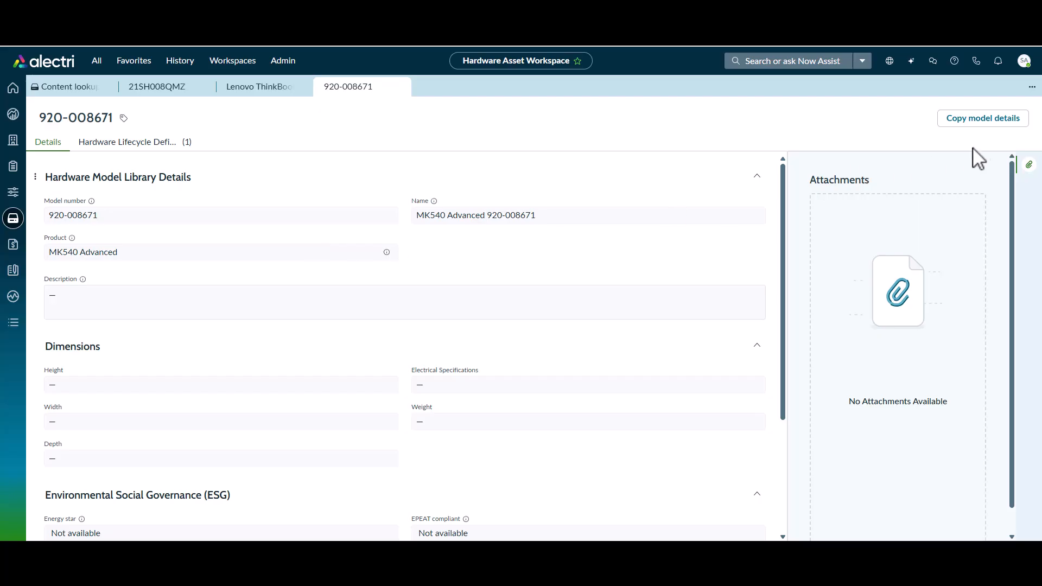
# Create a new model from the MK540 Advanced library details, with model type Consumable Model and model category Consumable
pyautogui.click(983, 121)
pyautogui.click(471, 280)
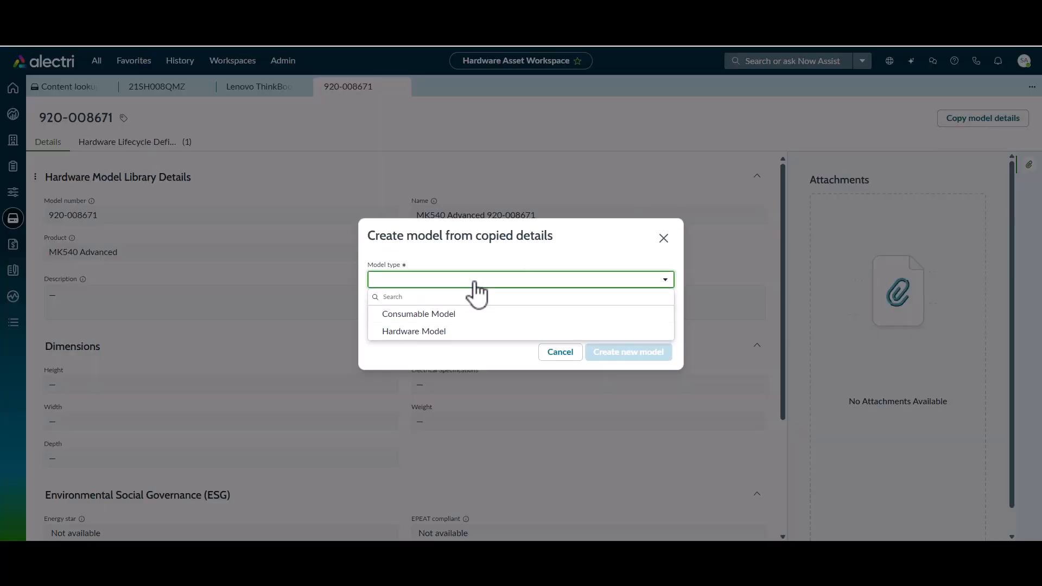
pyautogui.click(427, 315)
pyautogui.click(431, 320)
pyautogui.write('consu')
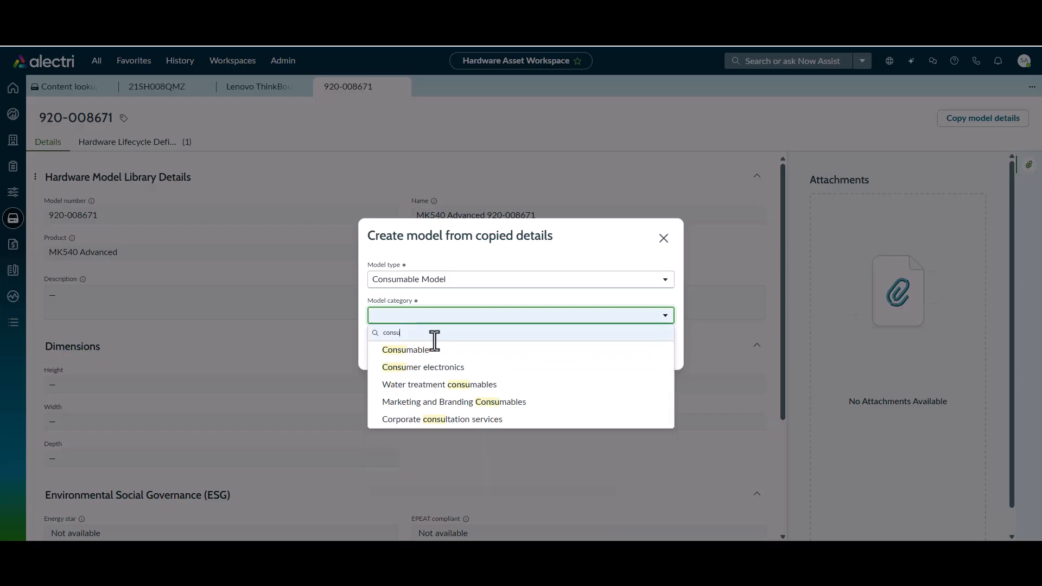
pyautogui.click(437, 350)
pyautogui.click(603, 351)
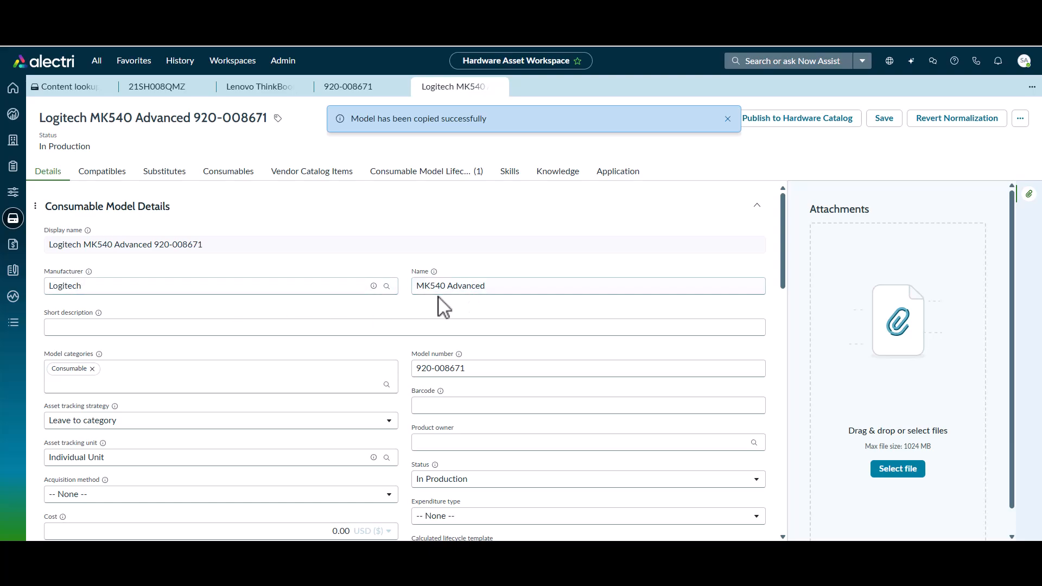
# Set the Logitech model's short description to "Keyboard and Mouse Combo" and review its normalization and consumable model lifecycle information
pyautogui.click(473, 325)
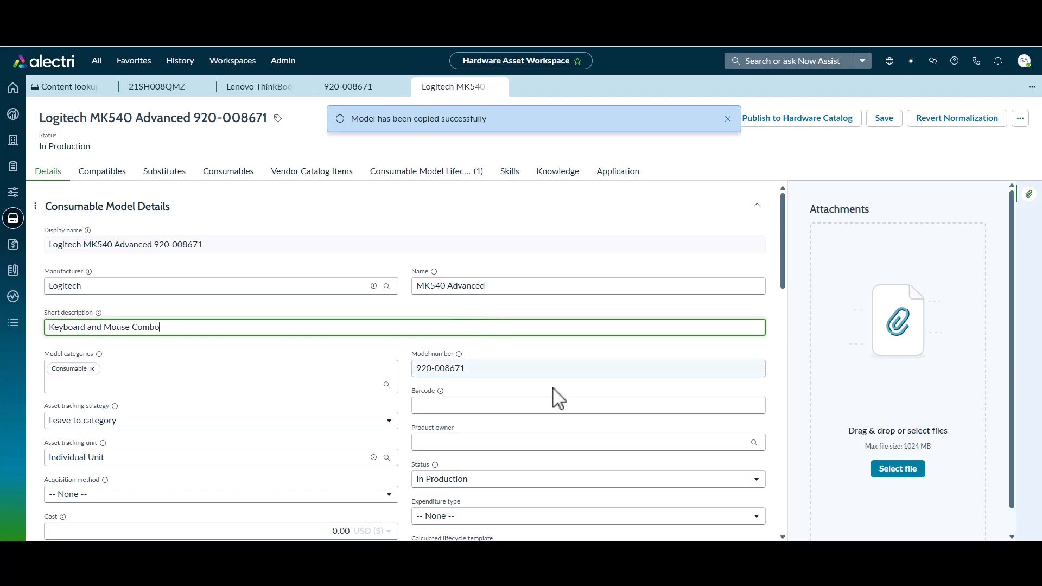
pyautogui.scroll(-4, 553, 407)
pyautogui.scroll(-5, 554, 401)
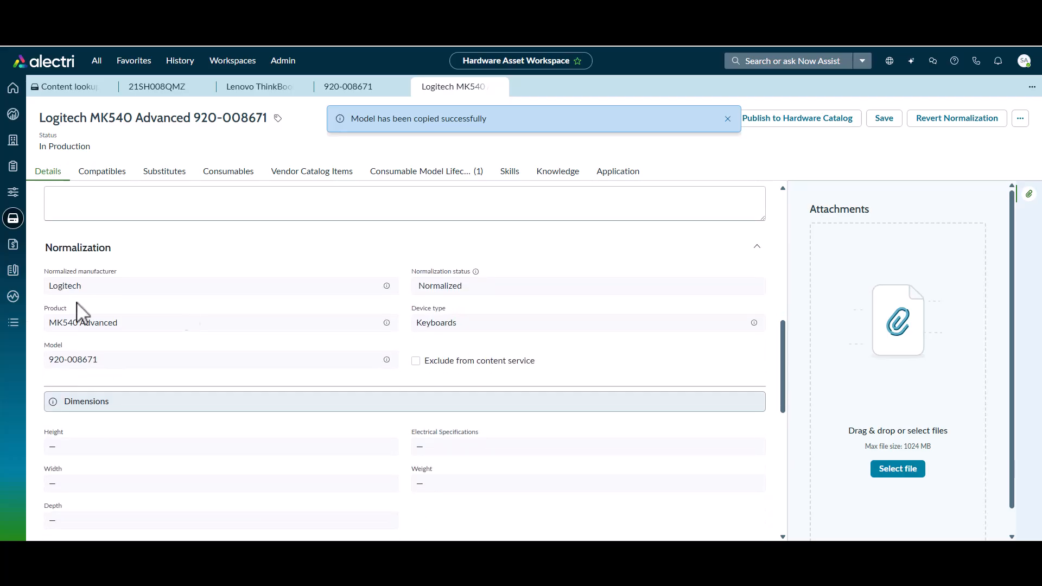
pyautogui.click(413, 175)
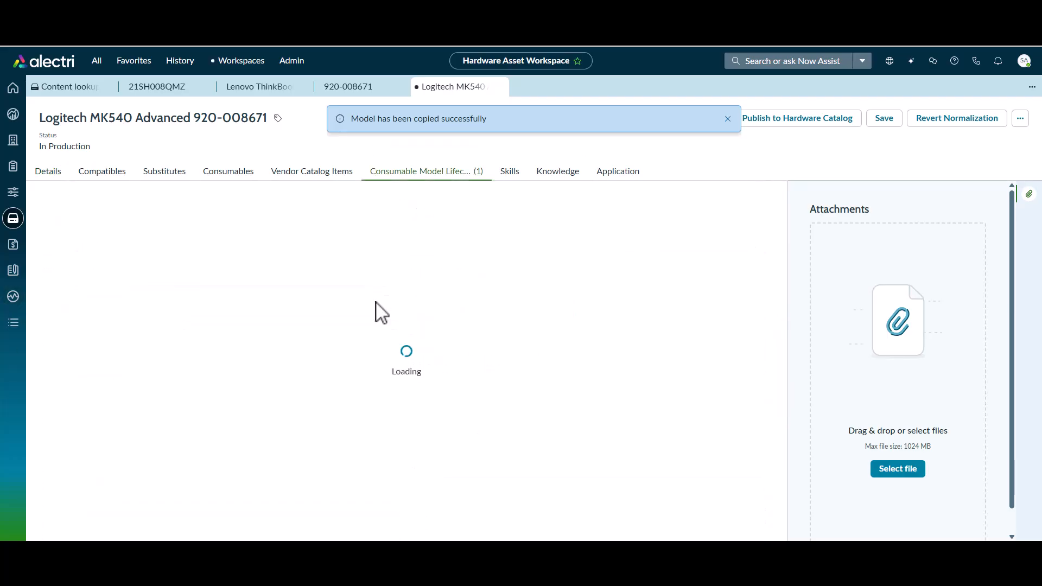